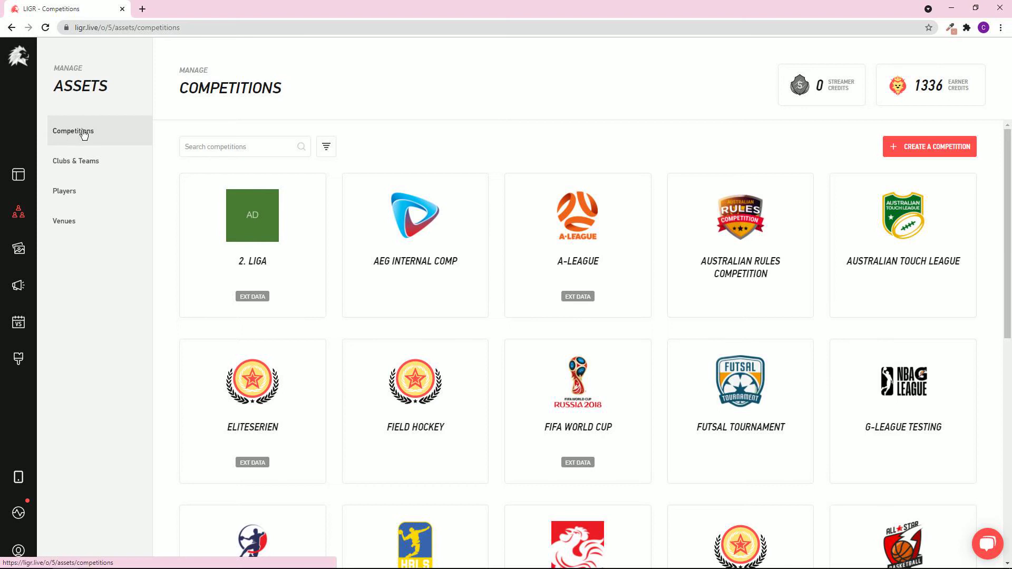
# Start creating a new competition from the Competitions assets list.
pyautogui.click(892, 157)
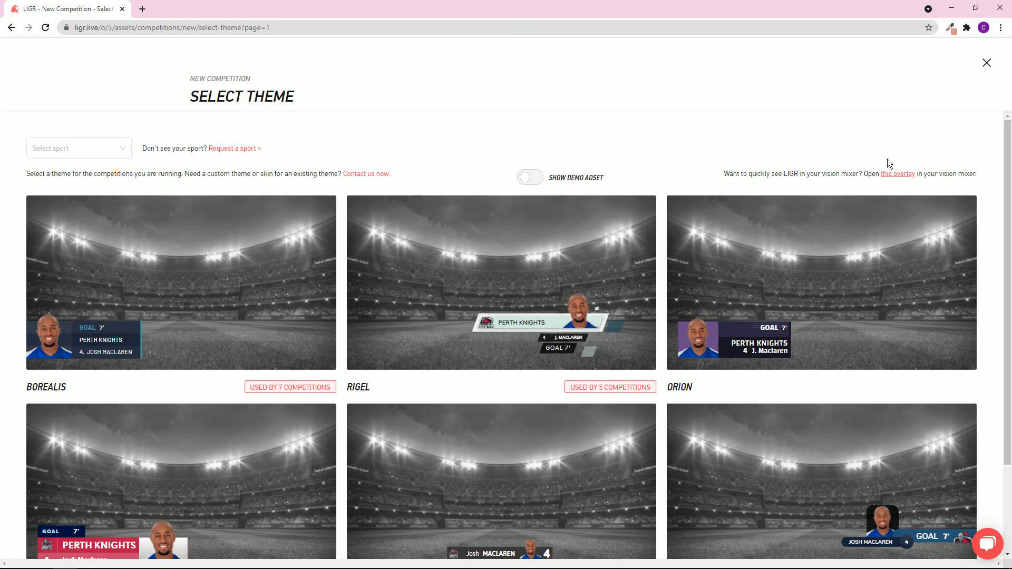
# Filter the themes to Rugby League and pick Gemini to configure.
pyautogui.click(125, 148)
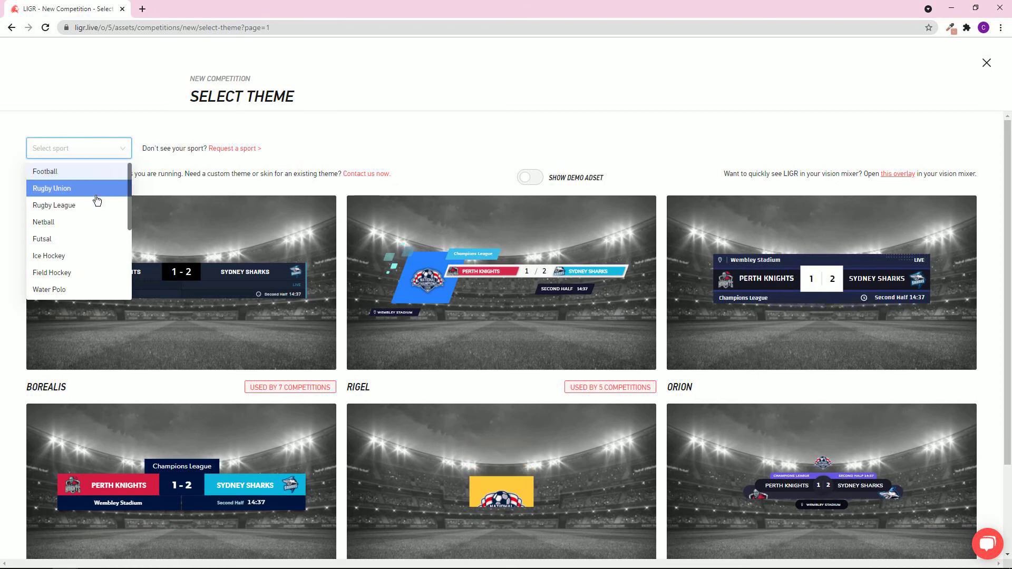
pyautogui.scroll(-2, 95, 205)
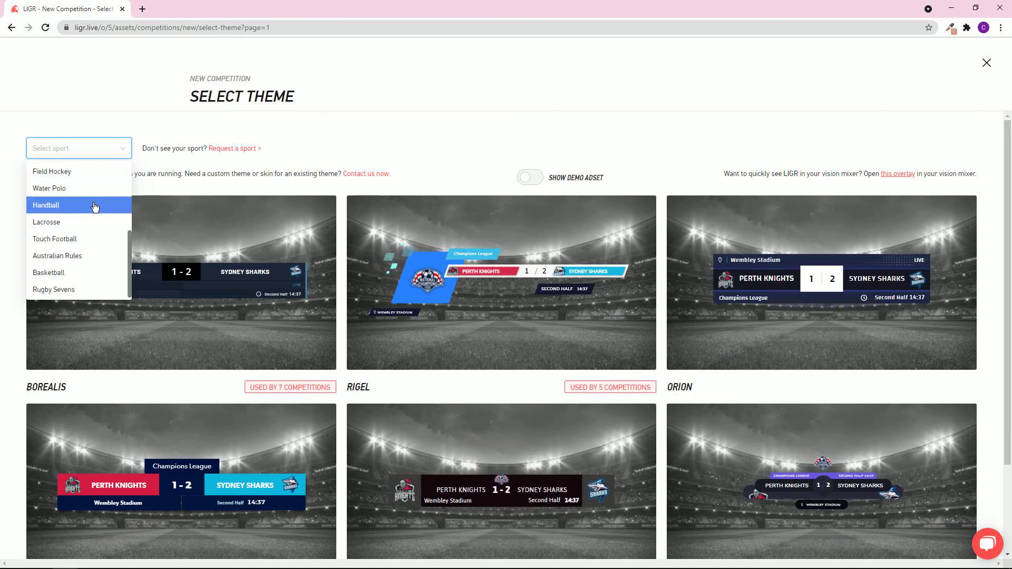
pyautogui.scroll(2, 95, 206)
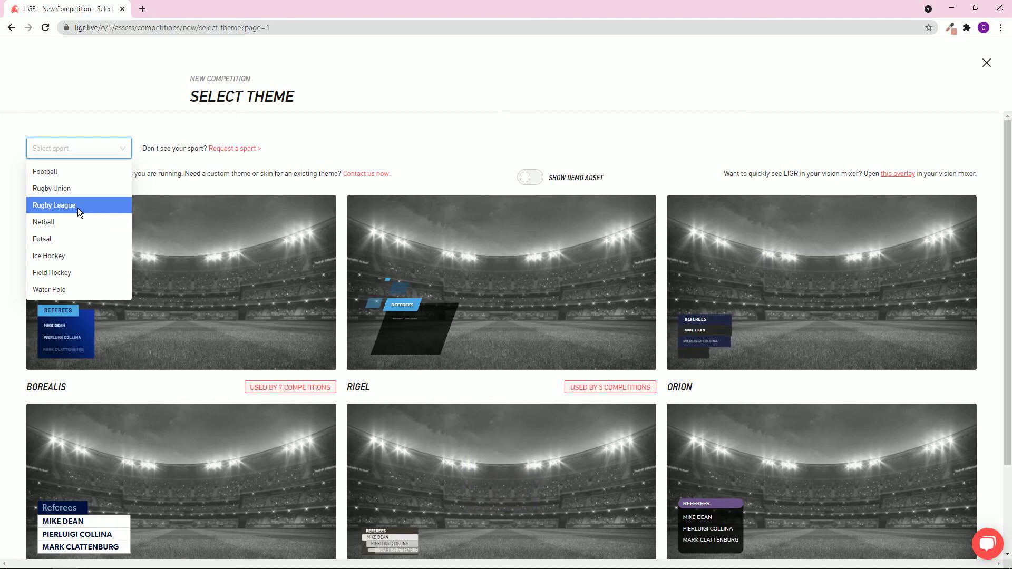
pyautogui.click(77, 206)
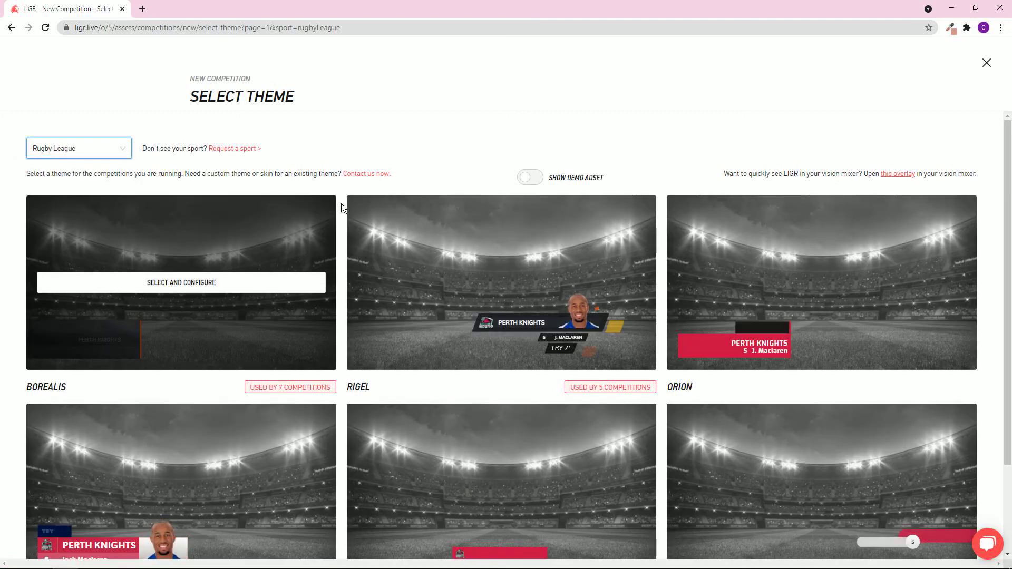
pyautogui.scroll(-2, 409, 206)
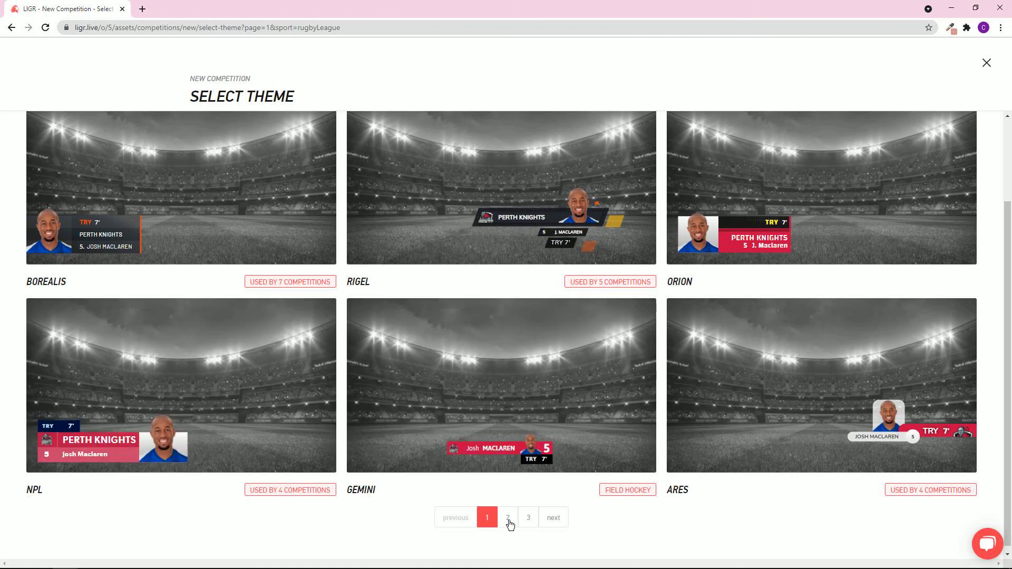
pyautogui.scroll(2, 505, 369)
pyautogui.scroll(-2, 503, 366)
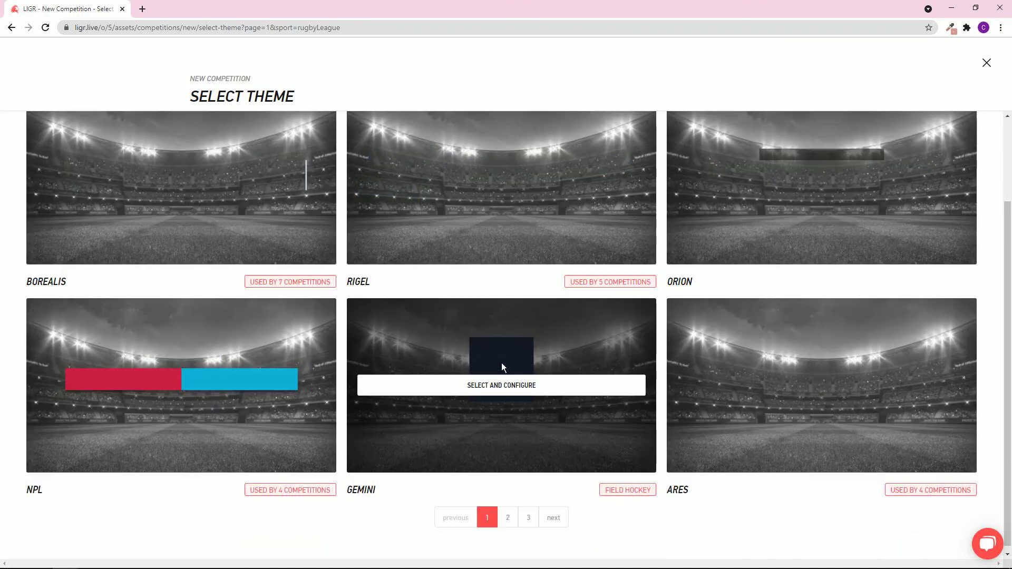
pyautogui.click(502, 392)
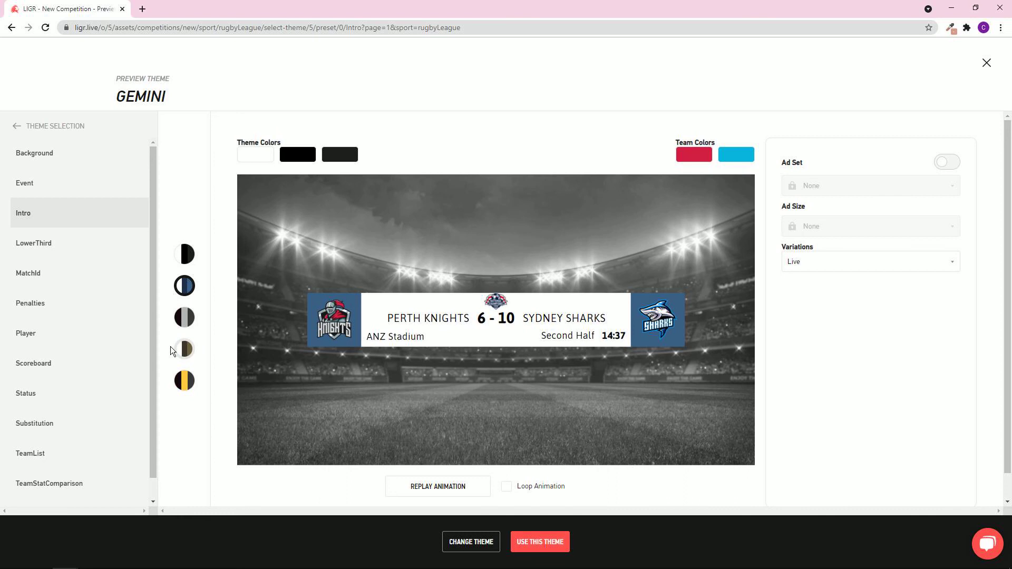
pyautogui.click(42, 366)
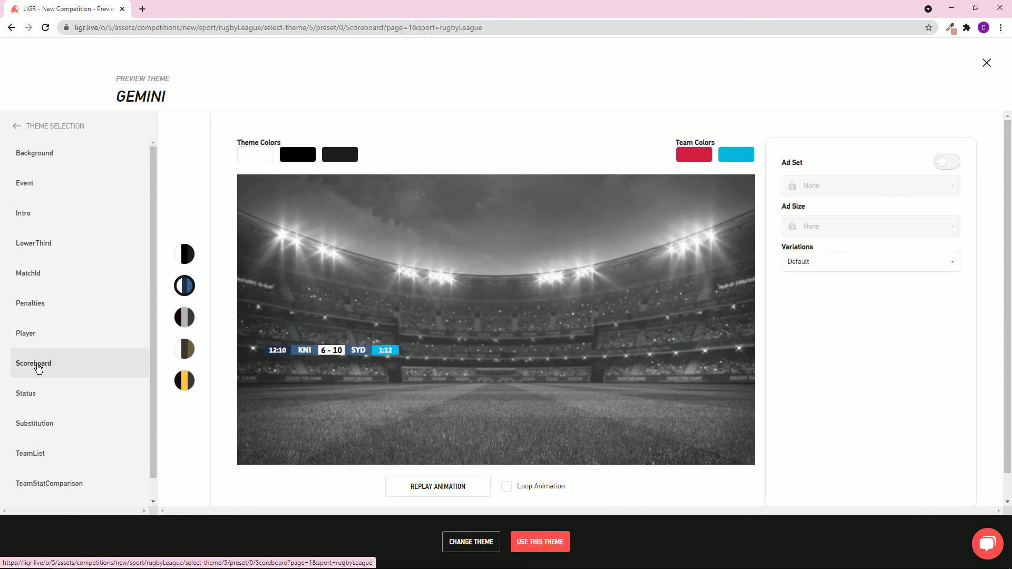
pyautogui.click(30, 401)
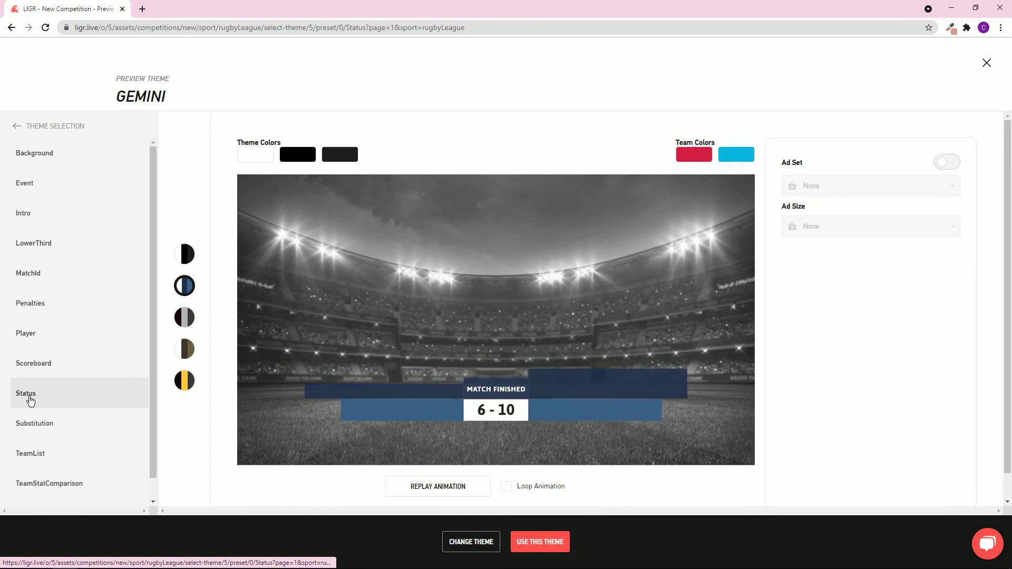
pyautogui.click(45, 273)
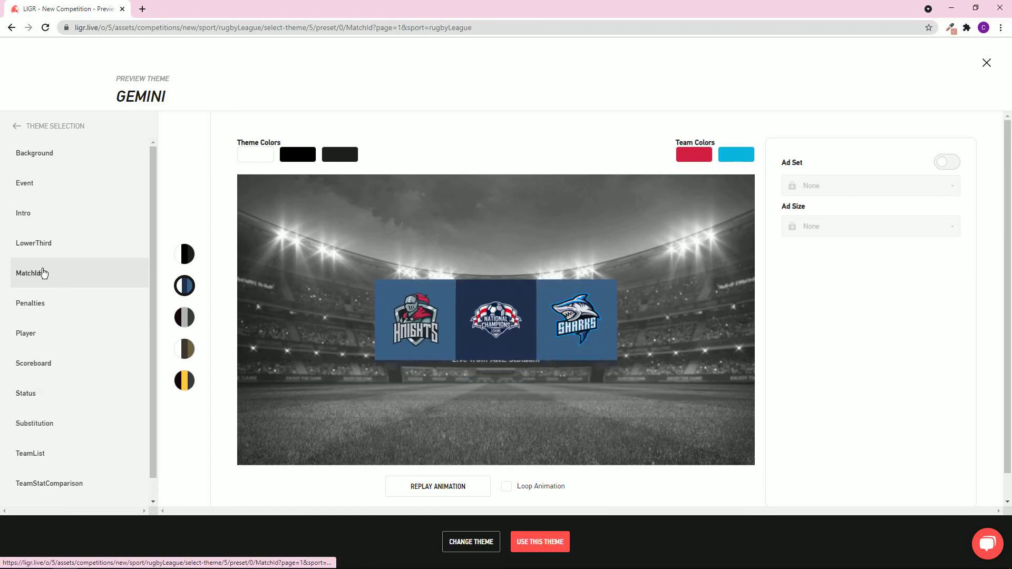
pyautogui.click(33, 214)
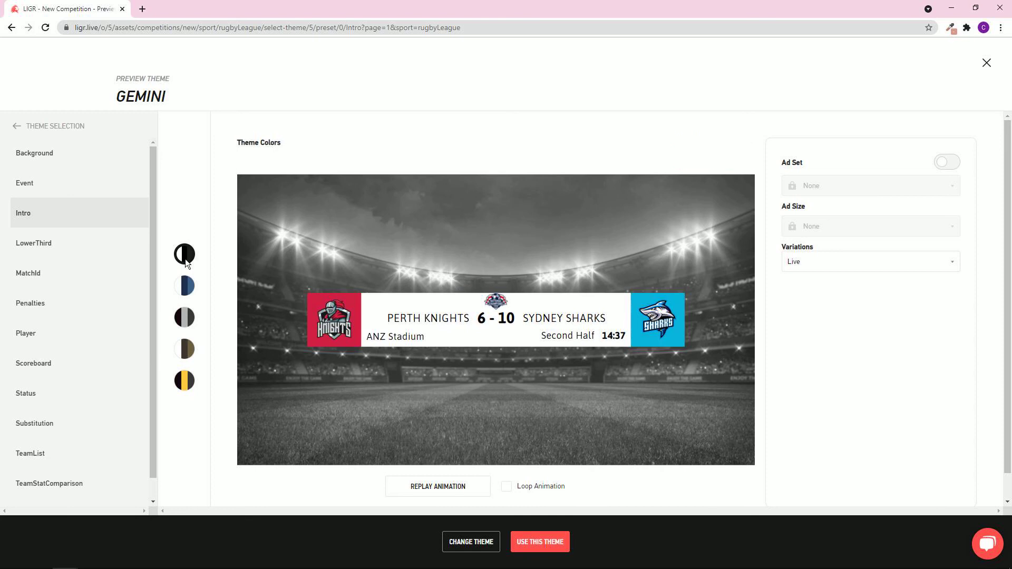
# Compare the colour swatches, settle on navy and blue, and adopt the Gemini theme.
pyautogui.click(189, 326)
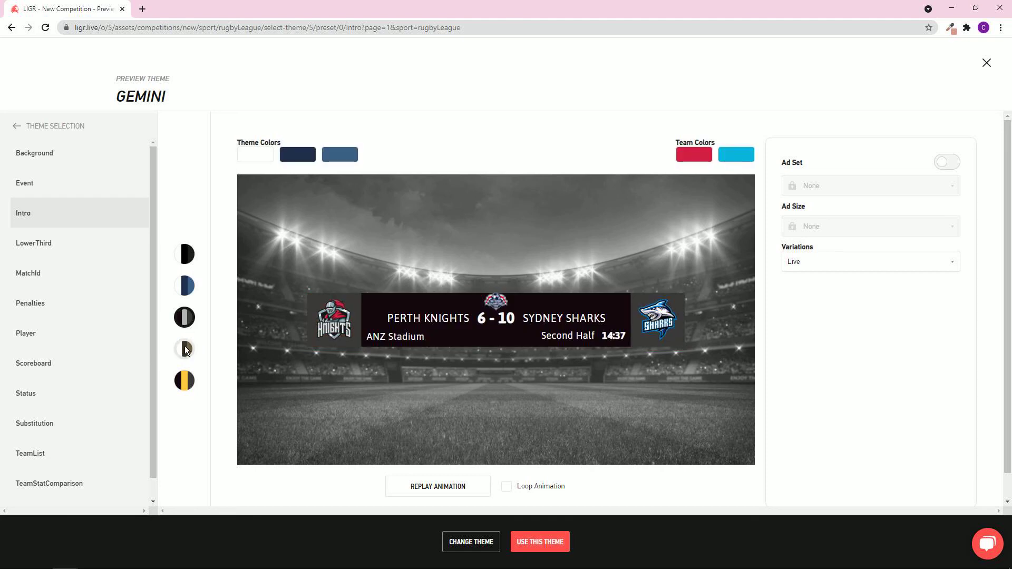
pyautogui.click(188, 351)
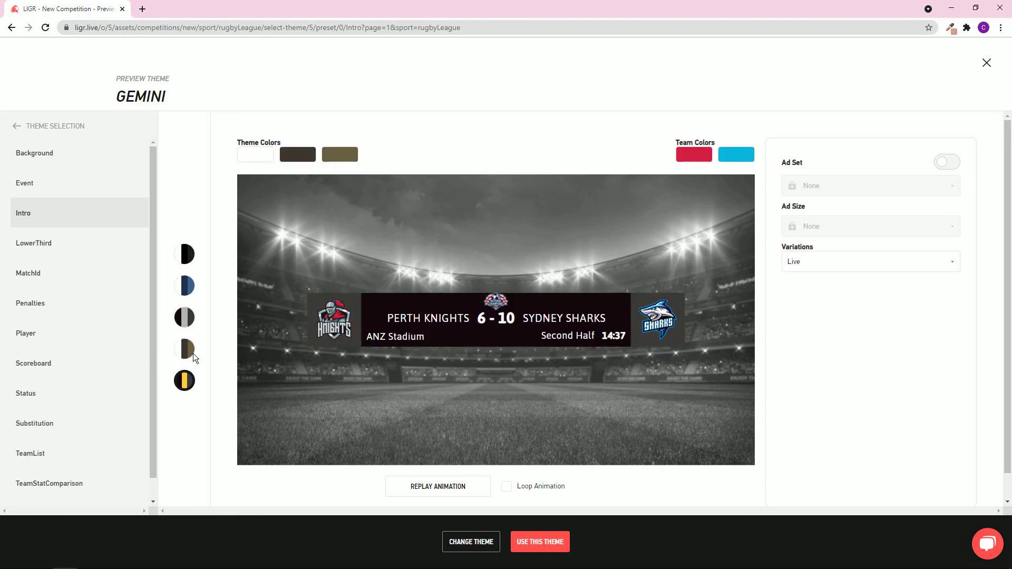
pyautogui.click(193, 319)
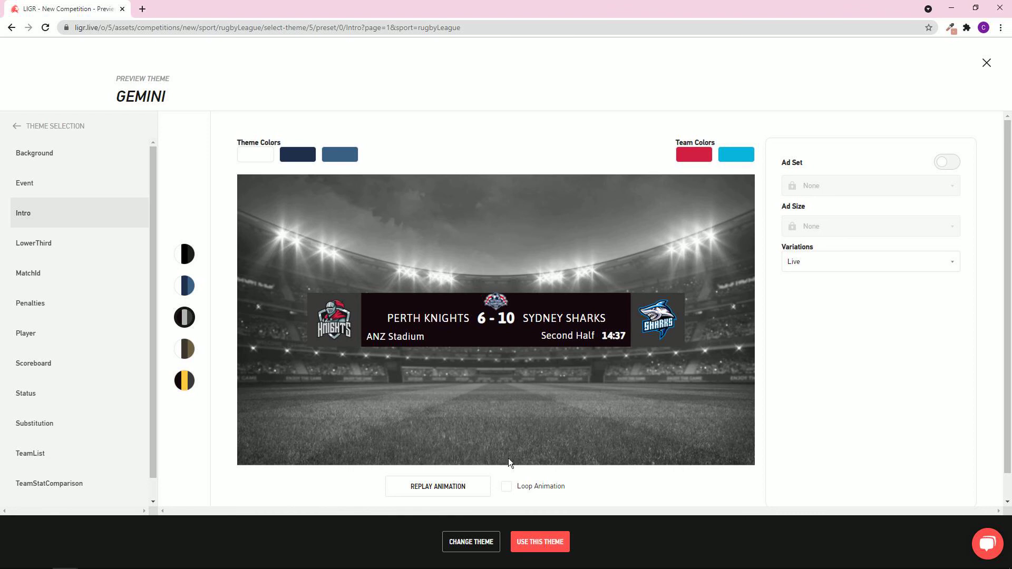
pyautogui.click(544, 544)
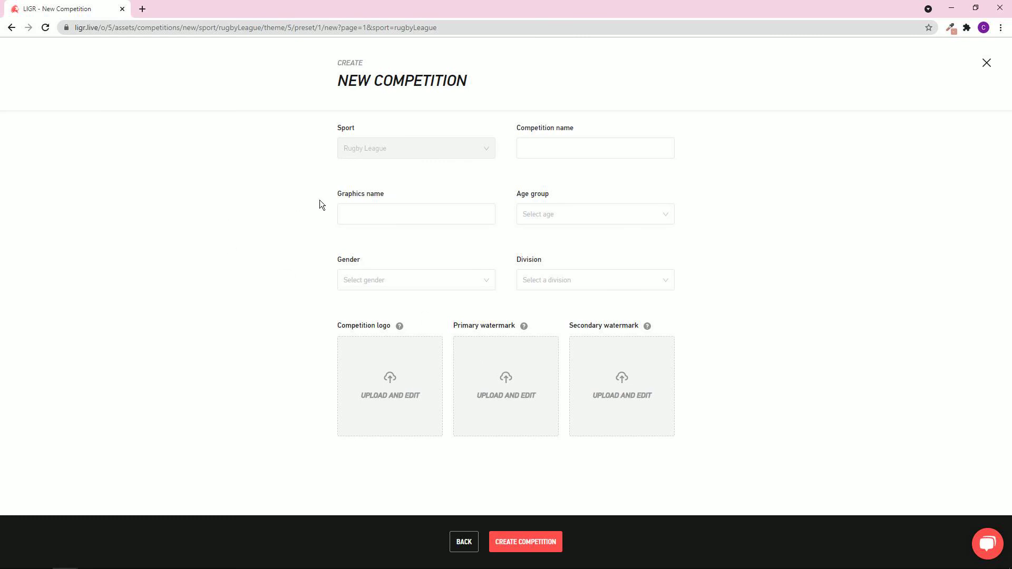
# Enter 'Rugby League 10s Tournament' as the Graphics name and copy it into Competition name.
pyautogui.click(353, 212)
pyautogui.click(354, 211)
pyautogui.click(362, 211)
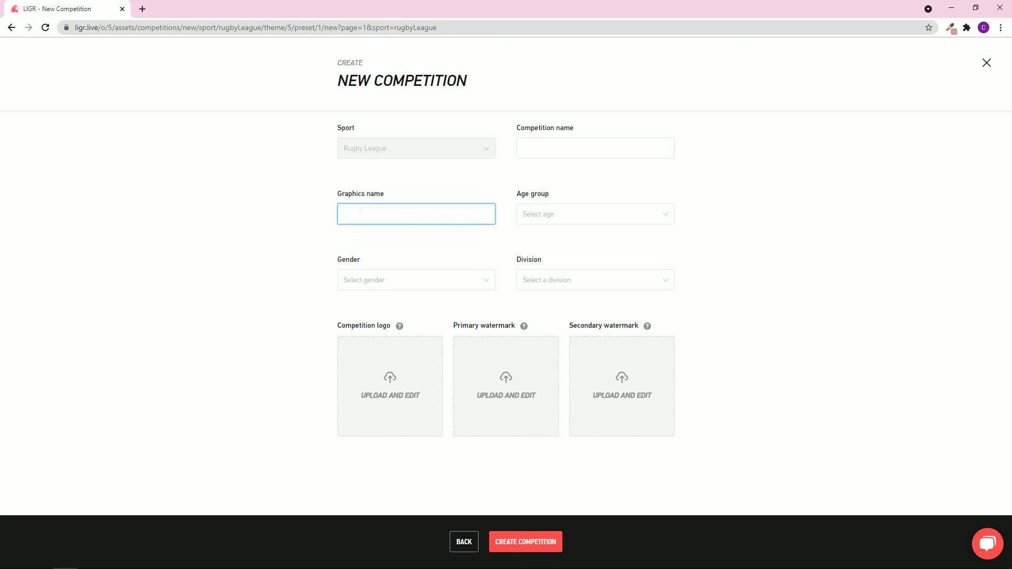
pyautogui.write('Rugby League 10s Tournament')
pyautogui.moveTo(438, 214); pyautogui.dragTo(318, 210)
pyautogui.hotkey('ctrl', 'c')
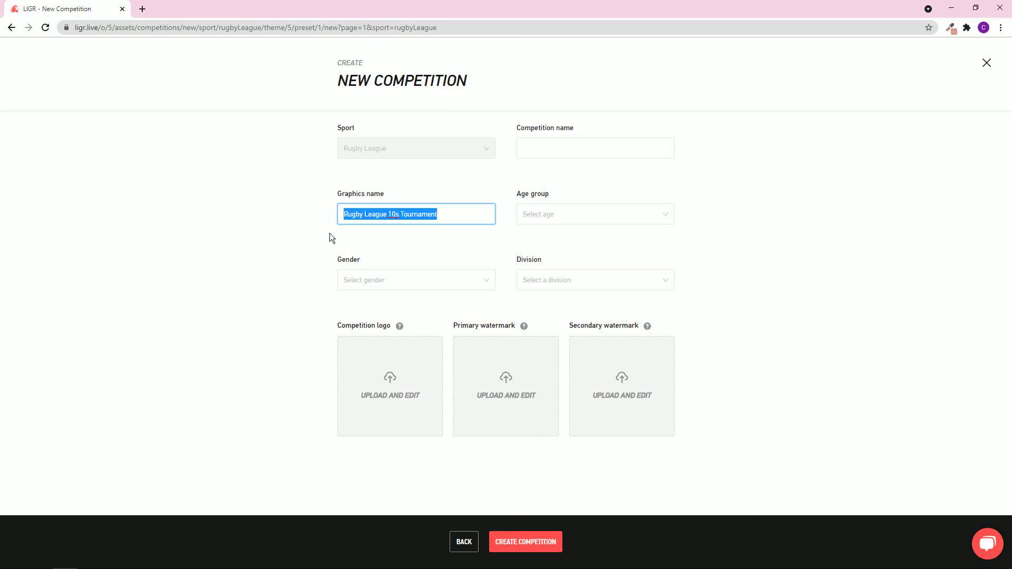
pyautogui.hotkey('shift', 'Tab')
pyautogui.hotkey('ctrl', 'v')
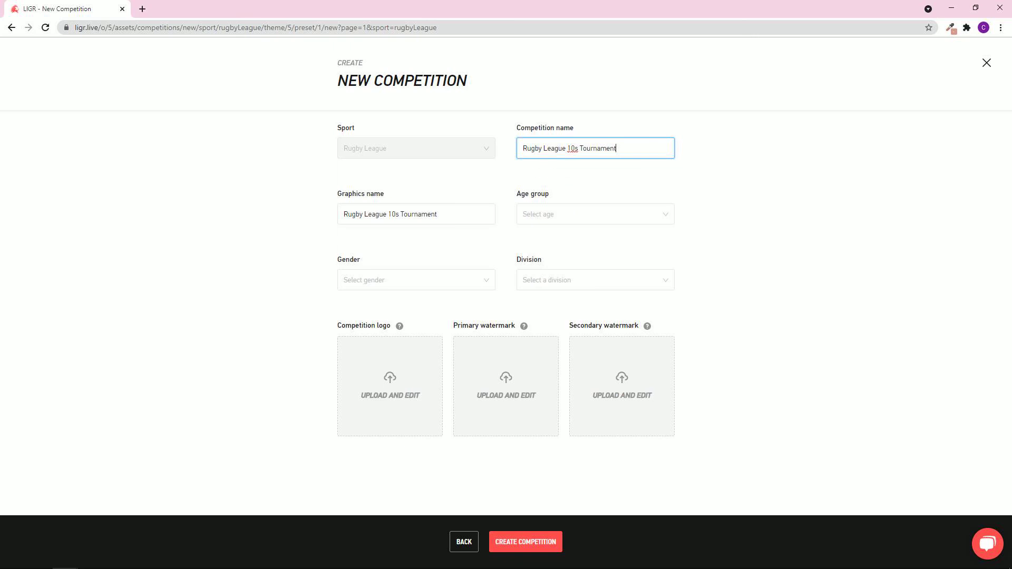
pyautogui.click(477, 282)
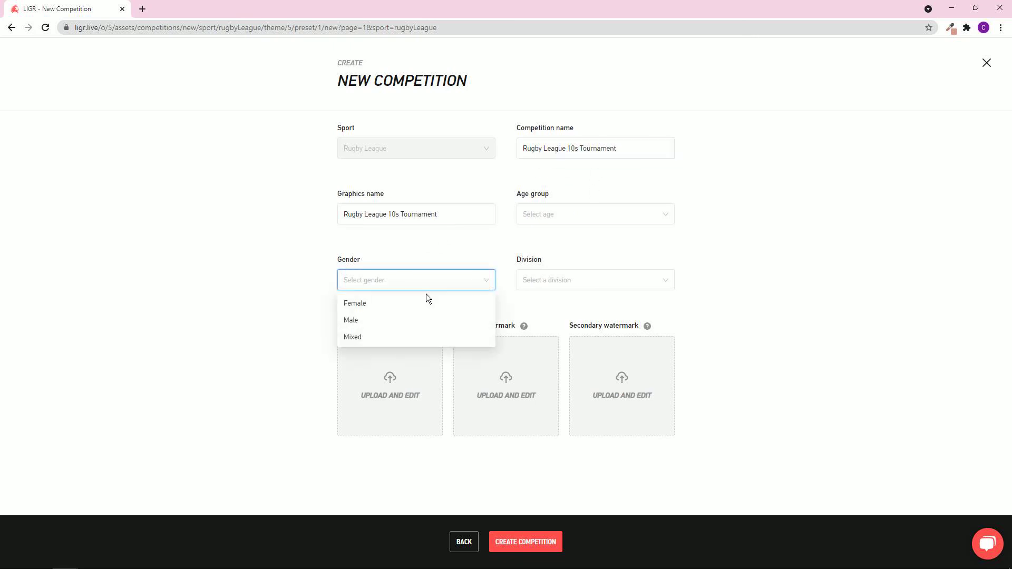
# Set gender to Female, age group to Senior and division to Reserve Grade.
pyautogui.click(405, 309)
pyautogui.click(576, 220)
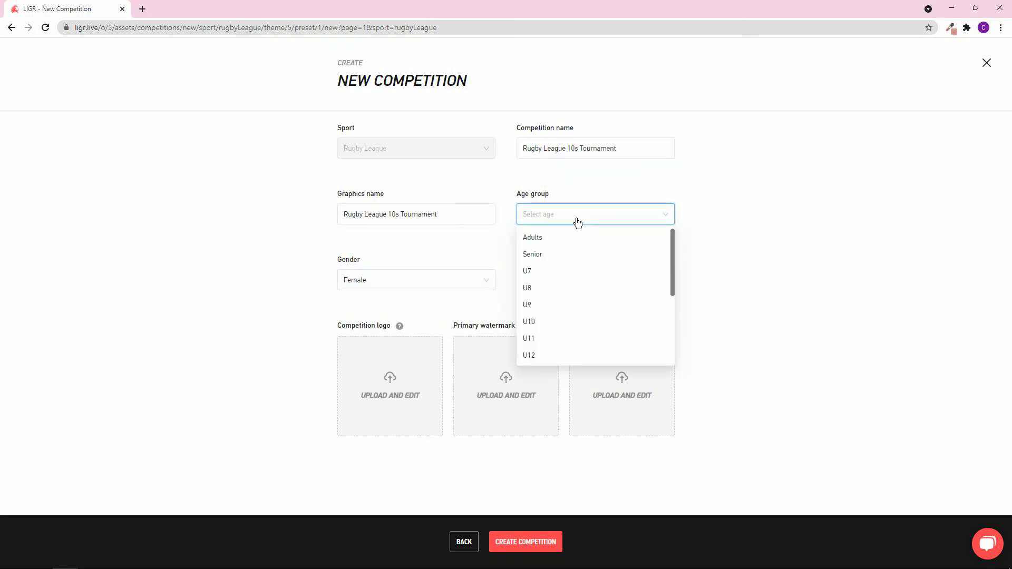
pyautogui.click(562, 254)
pyautogui.click(615, 286)
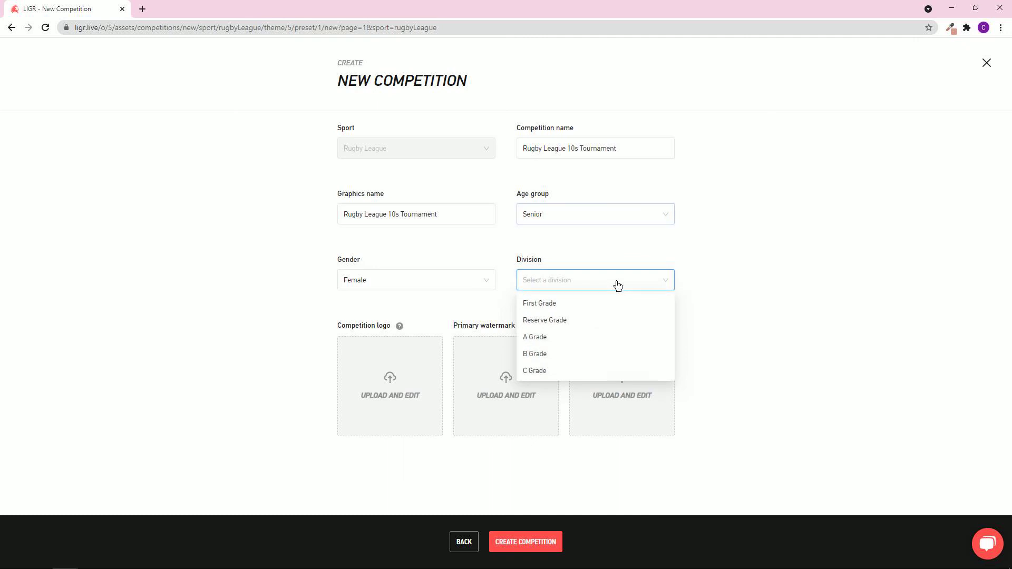
pyautogui.click(568, 319)
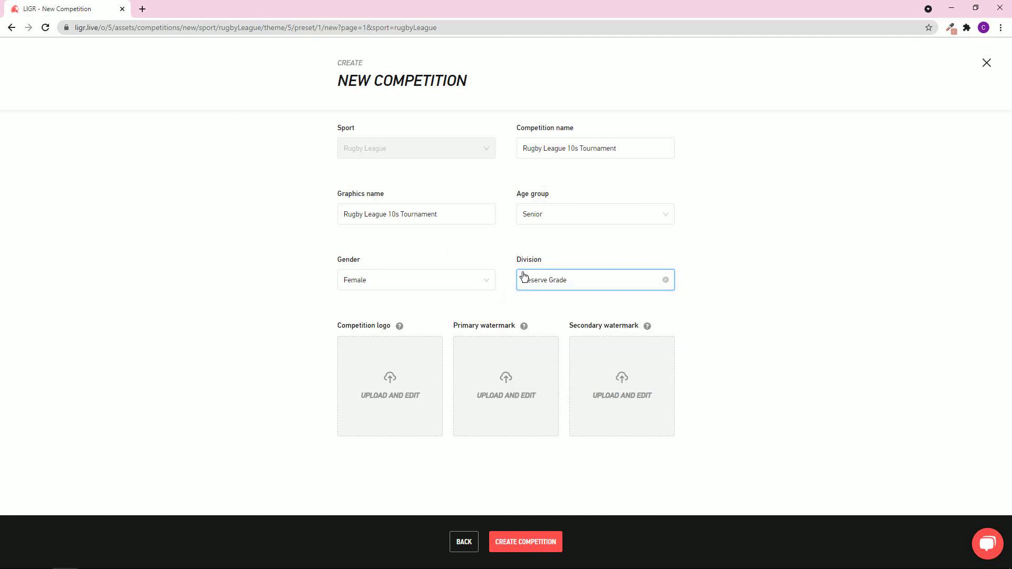
# Review the age group options again and keep Senior selected.
pyautogui.click(575, 284)
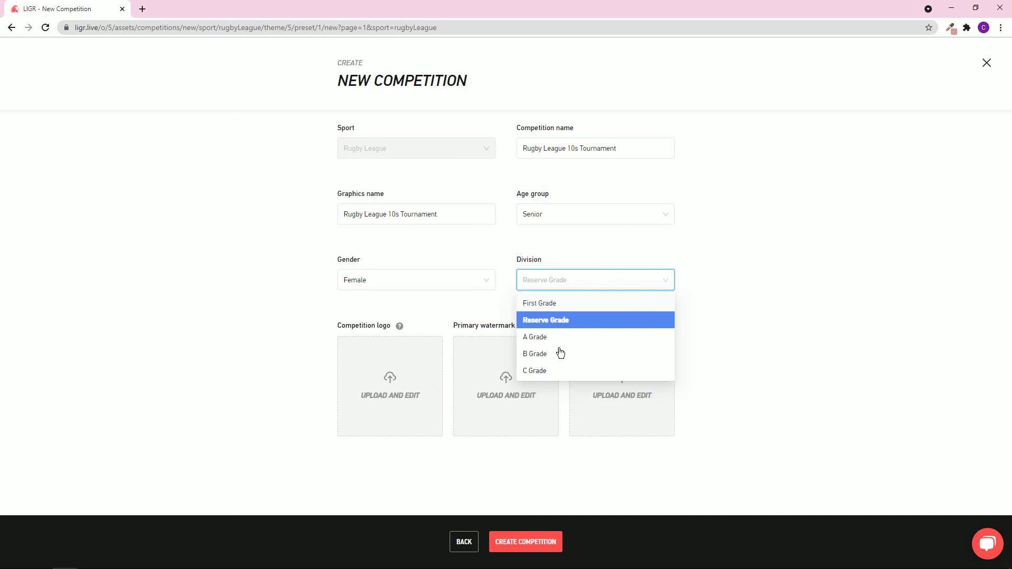
pyautogui.click(590, 220)
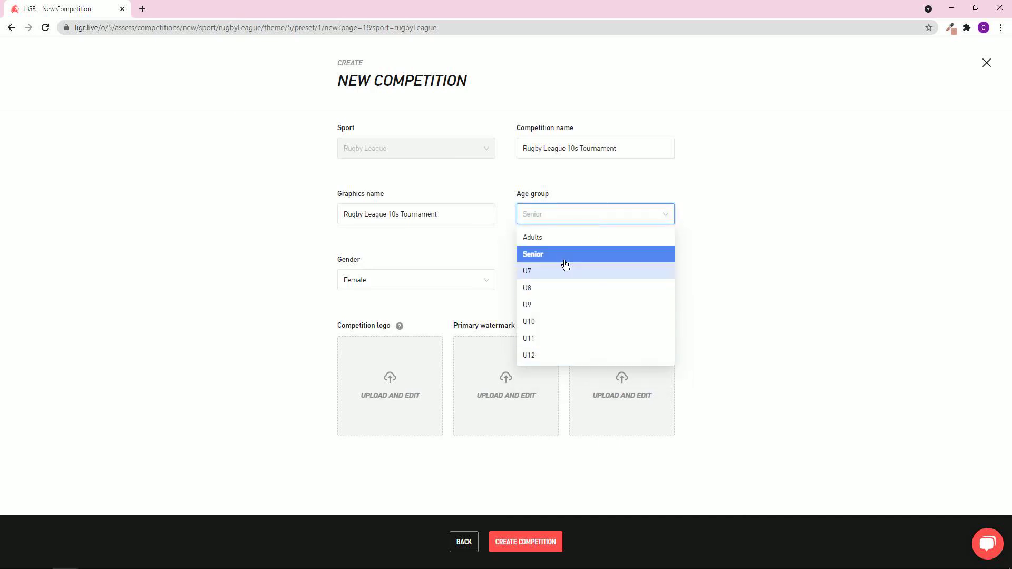
pyautogui.scroll(-3, 563, 264)
pyautogui.scroll(3, 563, 261)
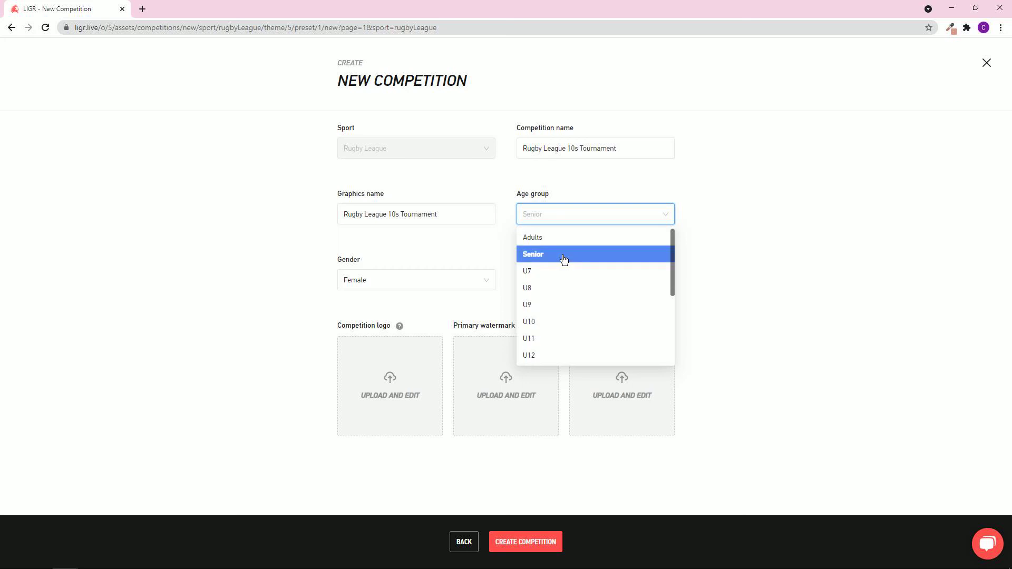
pyautogui.scroll(-5, 554, 260)
pyautogui.scroll(5, 559, 256)
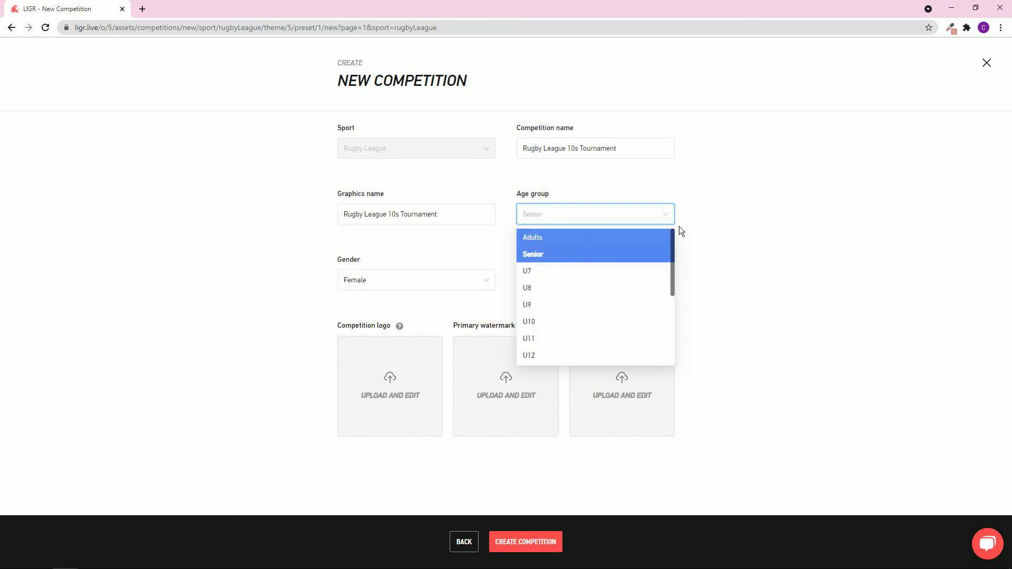
pyautogui.click(707, 190)
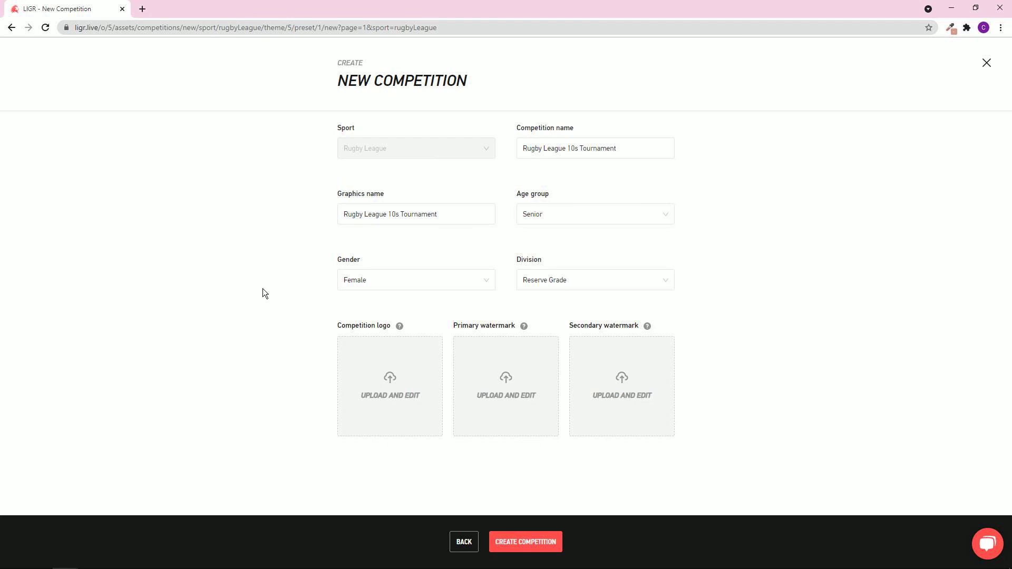
# Upload the RUGBY_COMP badge as the logo, trying a zoom then resetting it.
pyautogui.click(390, 378)
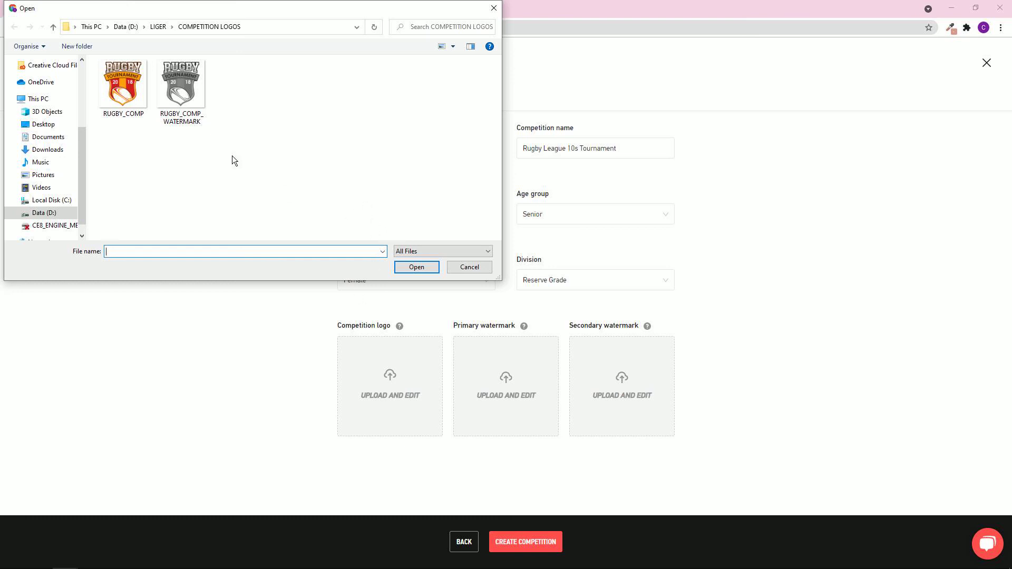
pyautogui.doubleClick(133, 90)
pyautogui.moveTo(386, 358)
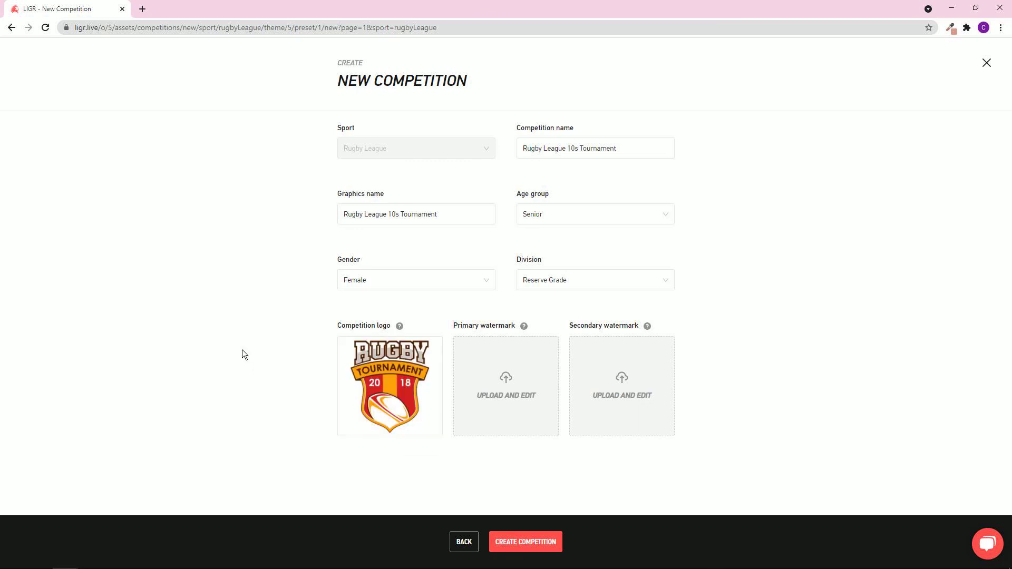
pyautogui.click(387, 353)
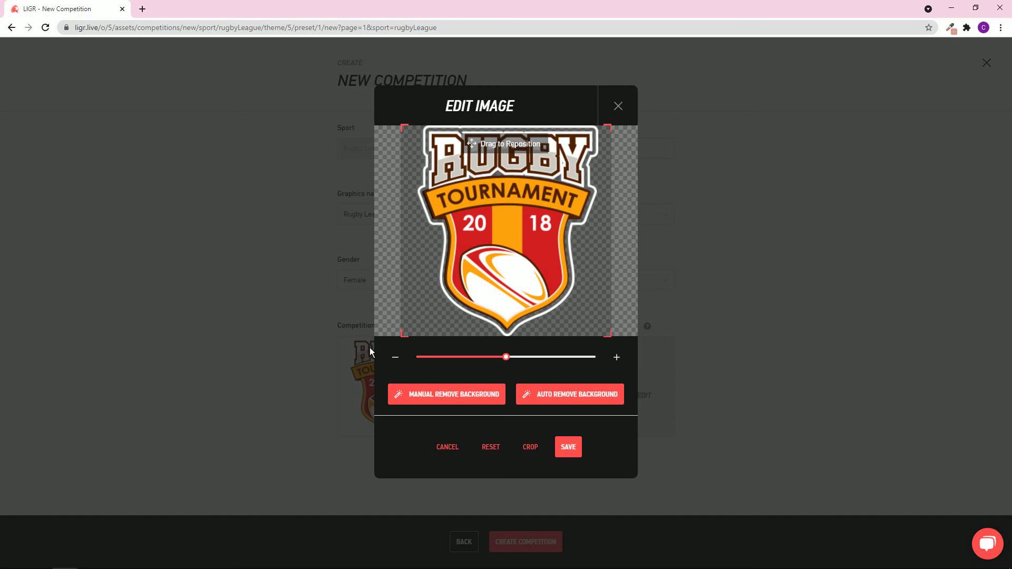
pyautogui.moveTo(505, 357)
pyautogui.mouseDown()
pyautogui.moveTo(480, 358)
pyautogui.moveTo(503, 358)
pyautogui.mouseUp()
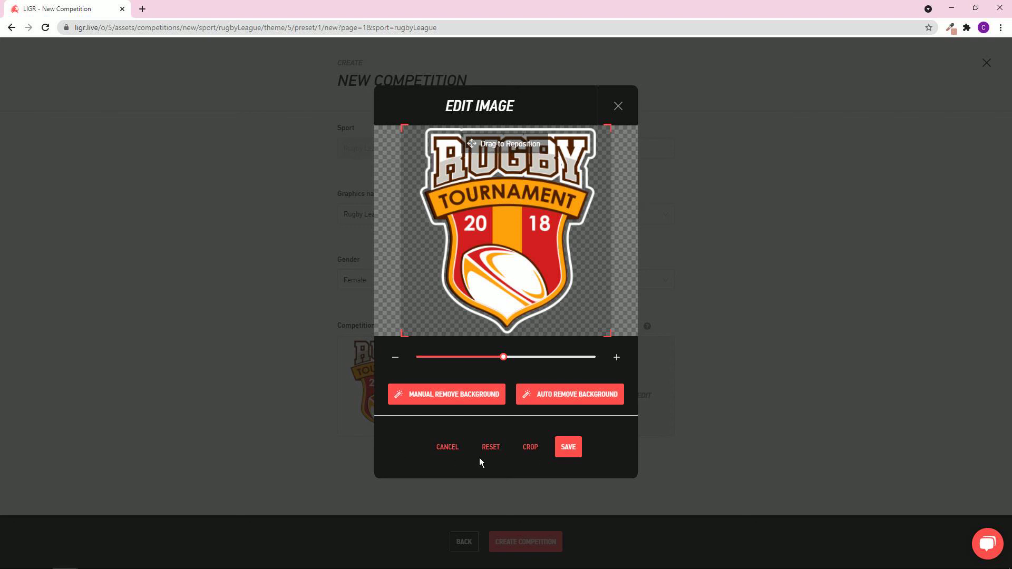
pyautogui.click(494, 451)
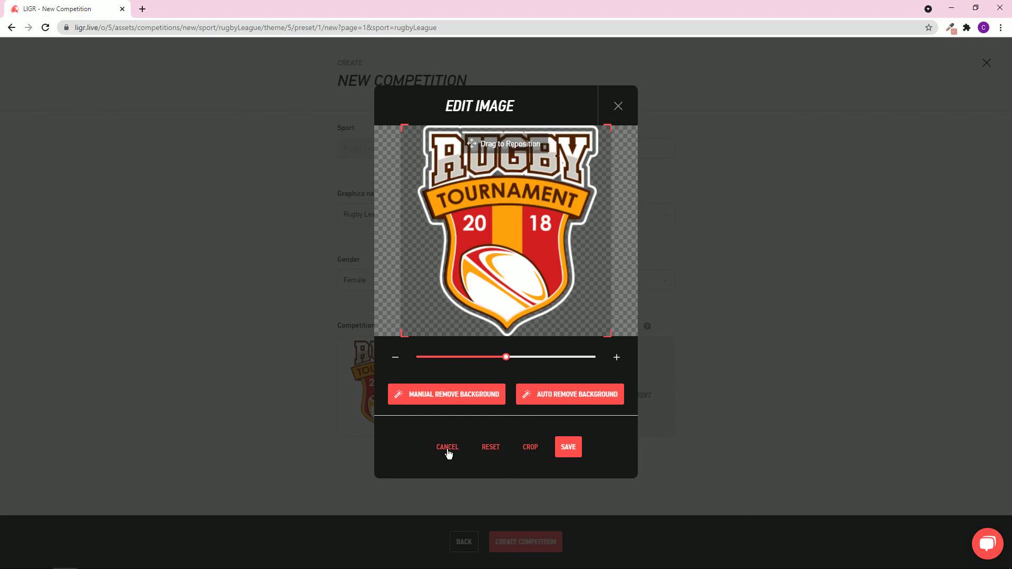
pyautogui.click(562, 450)
pyautogui.moveTo(408, 413)
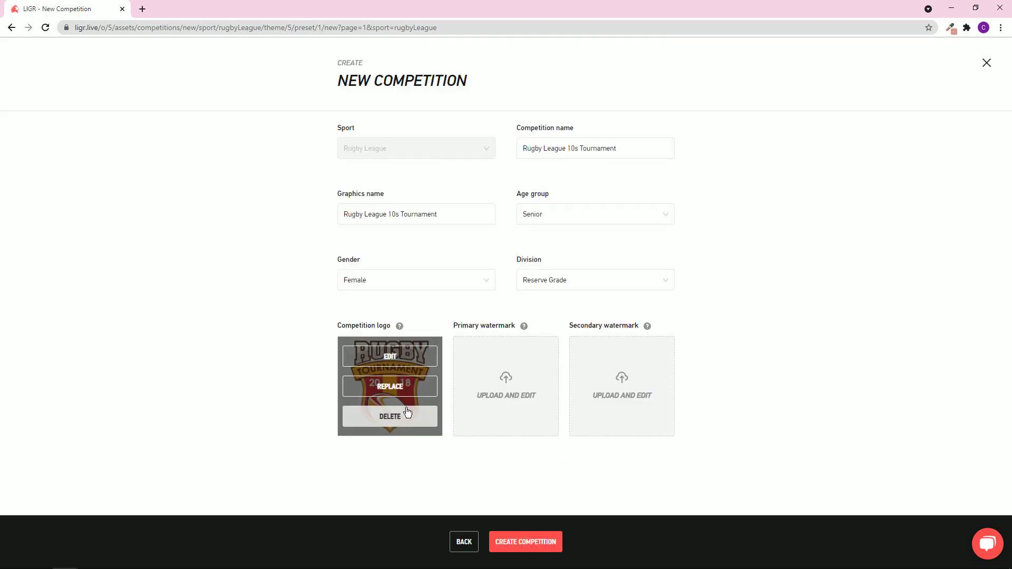
# Upload RUGBY_COMP_WATERMARK as the primary watermark and create the competition.
pyautogui.click(505, 378)
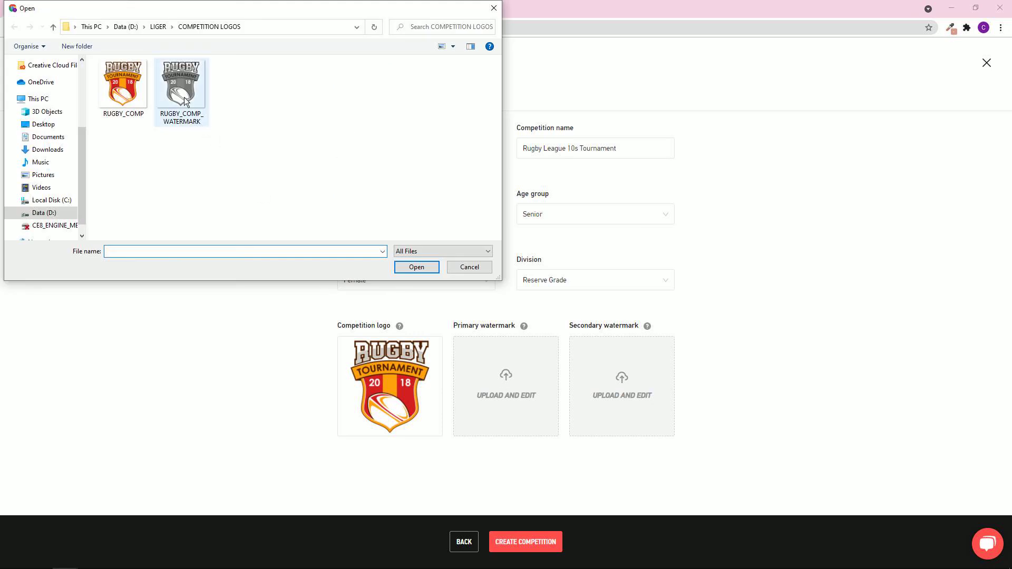
pyautogui.doubleClick(184, 97)
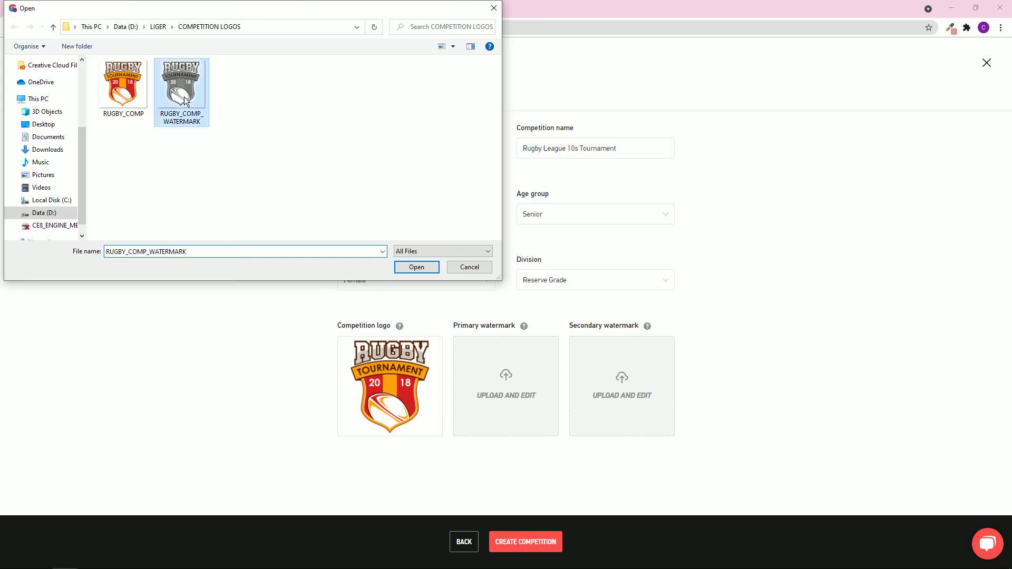
pyautogui.moveTo(508, 401)
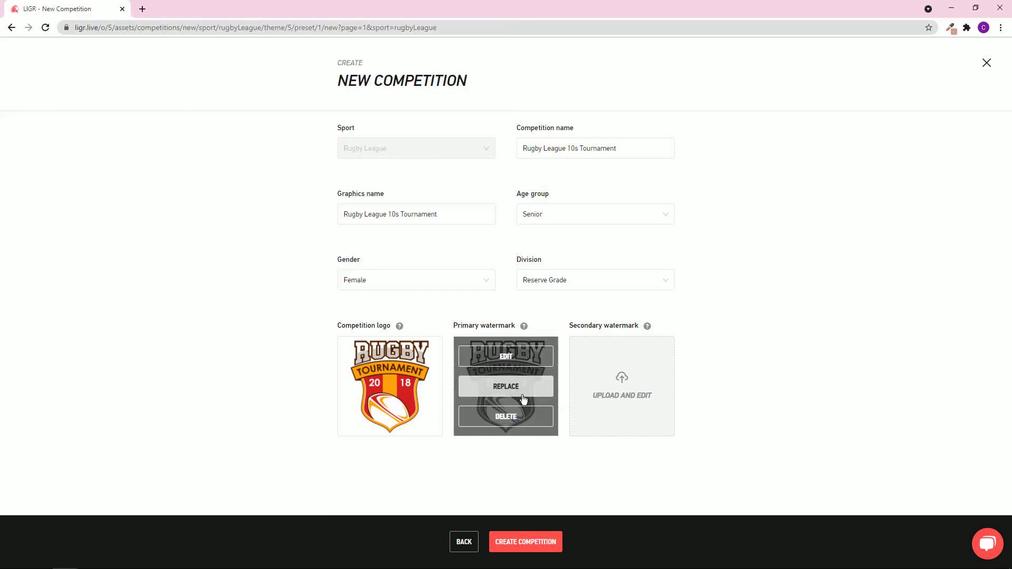
pyautogui.click(506, 358)
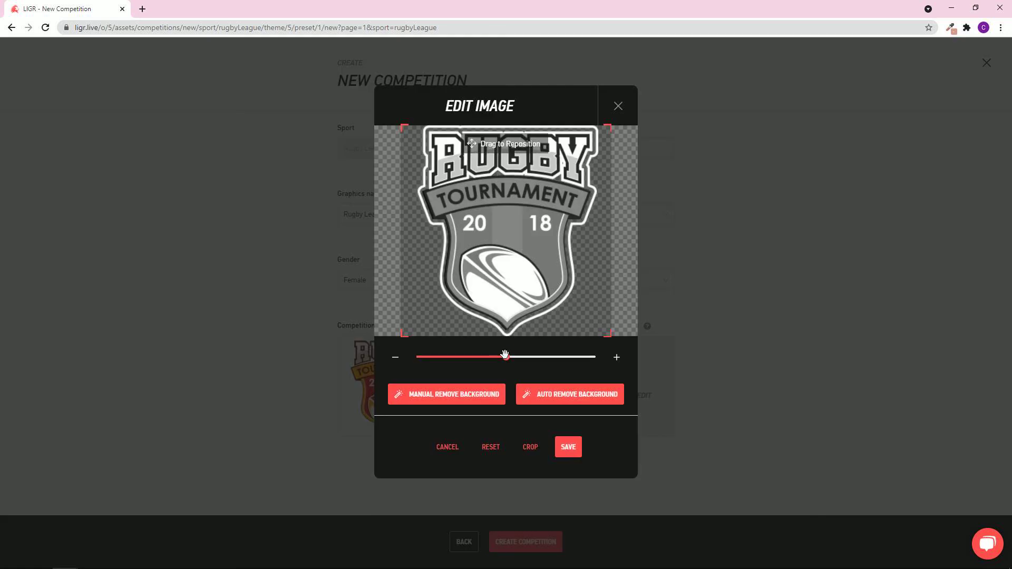
pyautogui.click(619, 106)
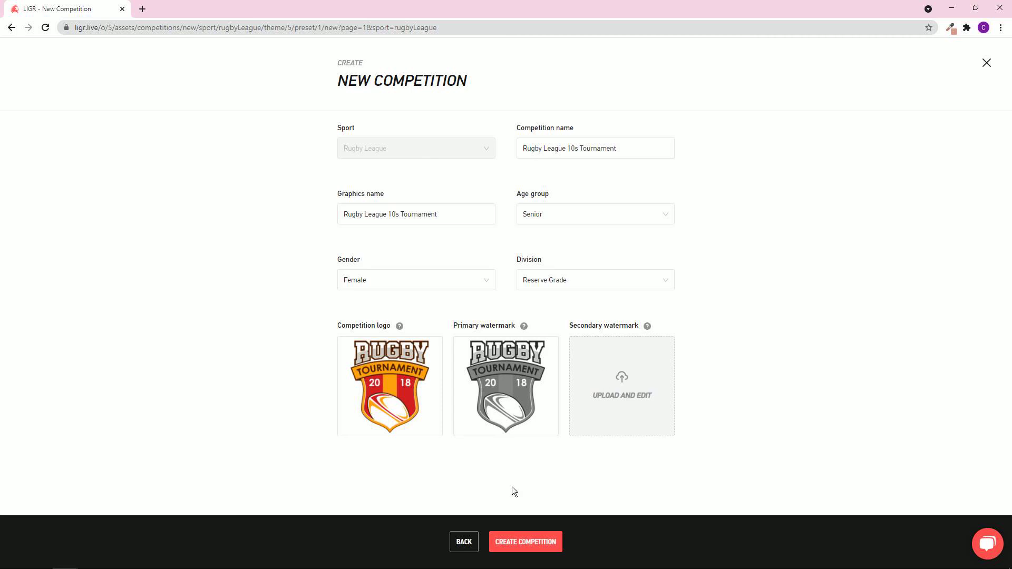
pyautogui.click(522, 543)
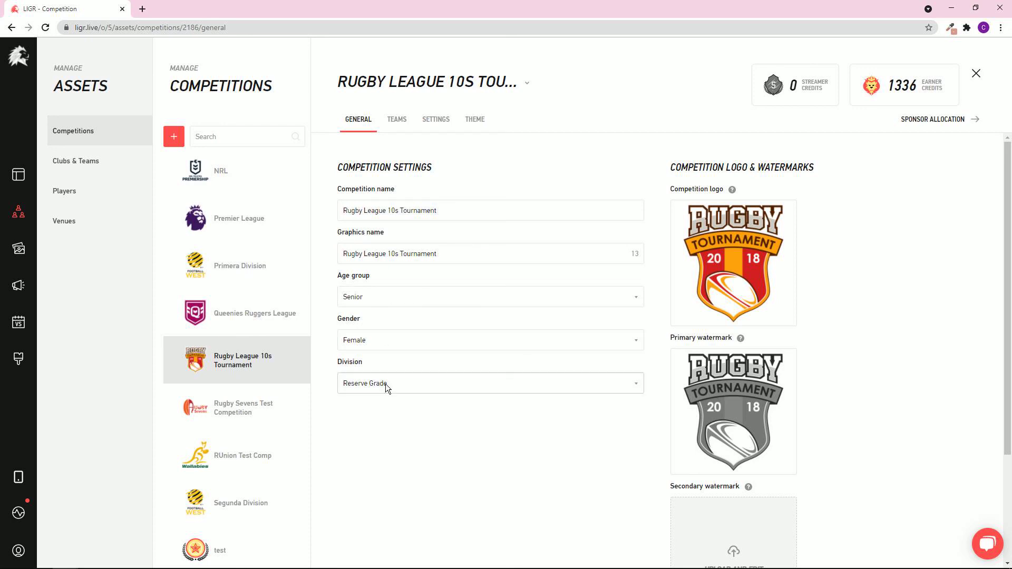
# Open the new tournament's empty Teams list.
pyautogui.click(399, 124)
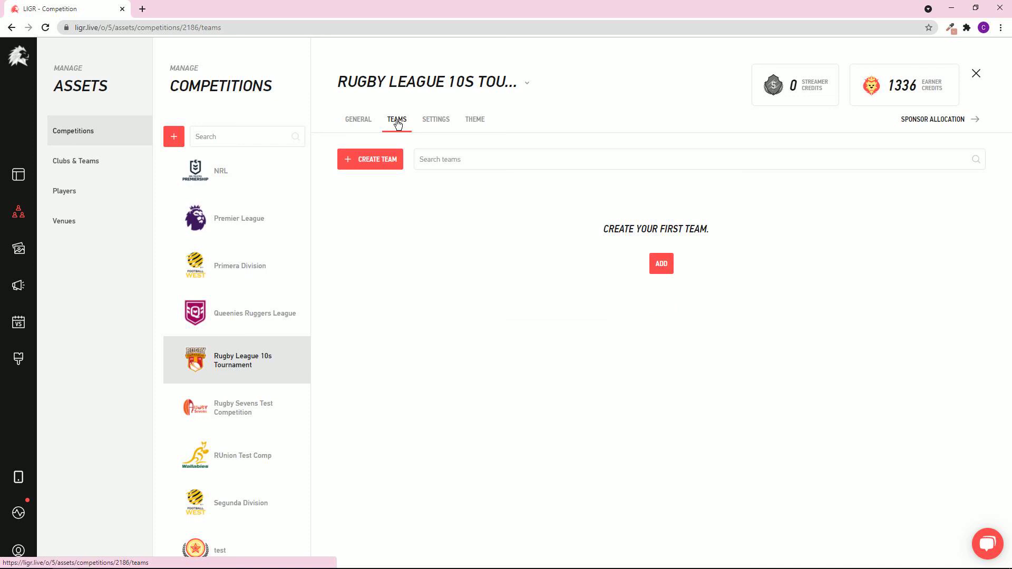
# Look over the Settings, then view the tournament's current Gemini theme.
pyautogui.click(434, 122)
pyautogui.click(425, 229)
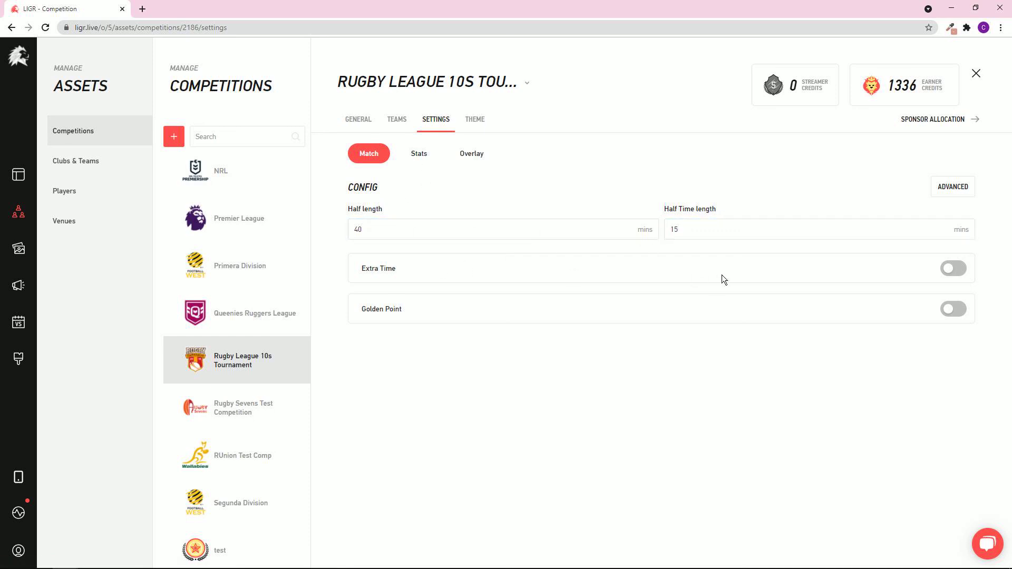
pyautogui.click(474, 121)
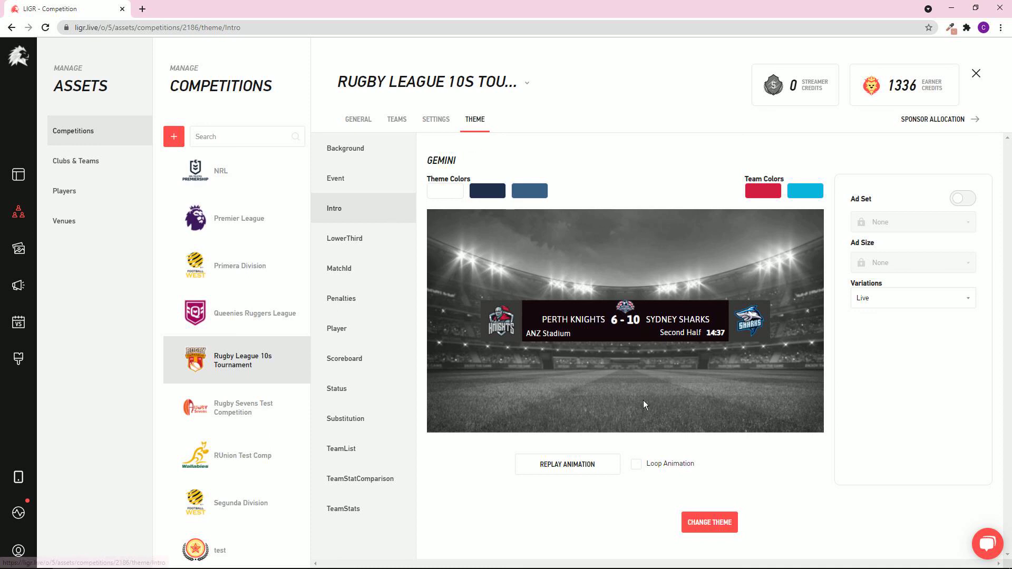
# Change the theme to Borealis and preview its LowerThird and MatchId graphics.
pyautogui.click(713, 520)
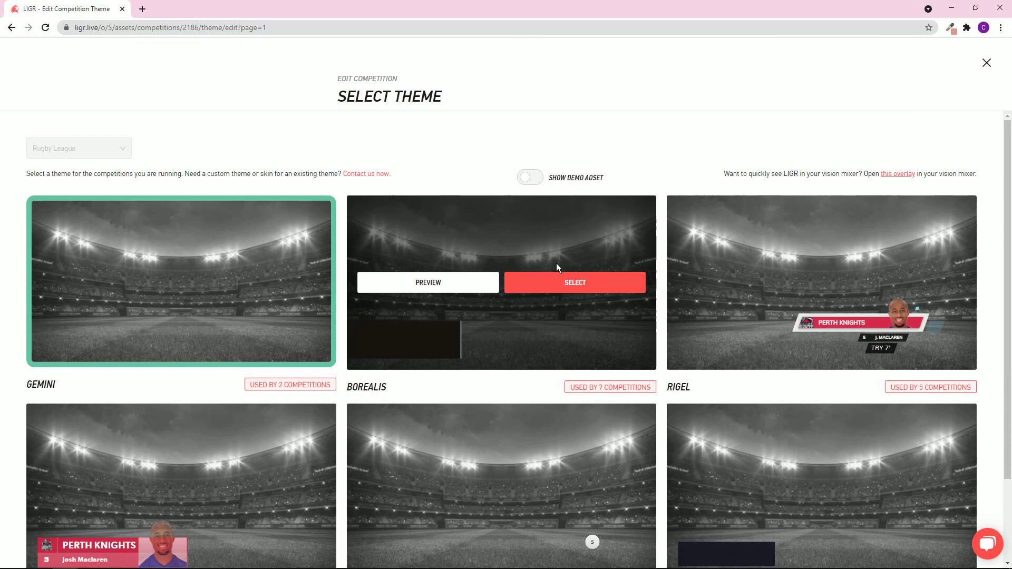
pyautogui.moveTo(204, 280)
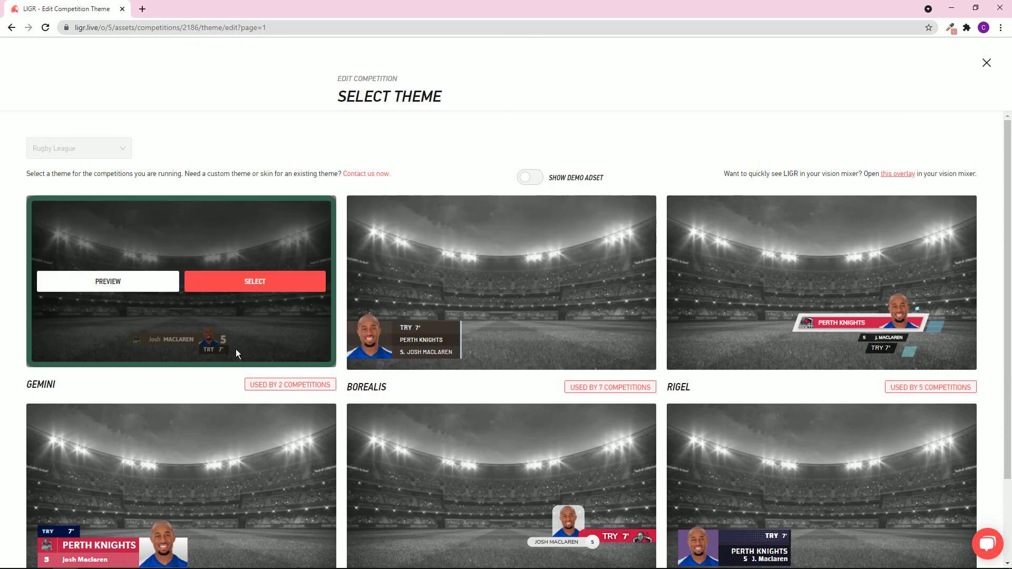
pyautogui.moveTo(541, 272)
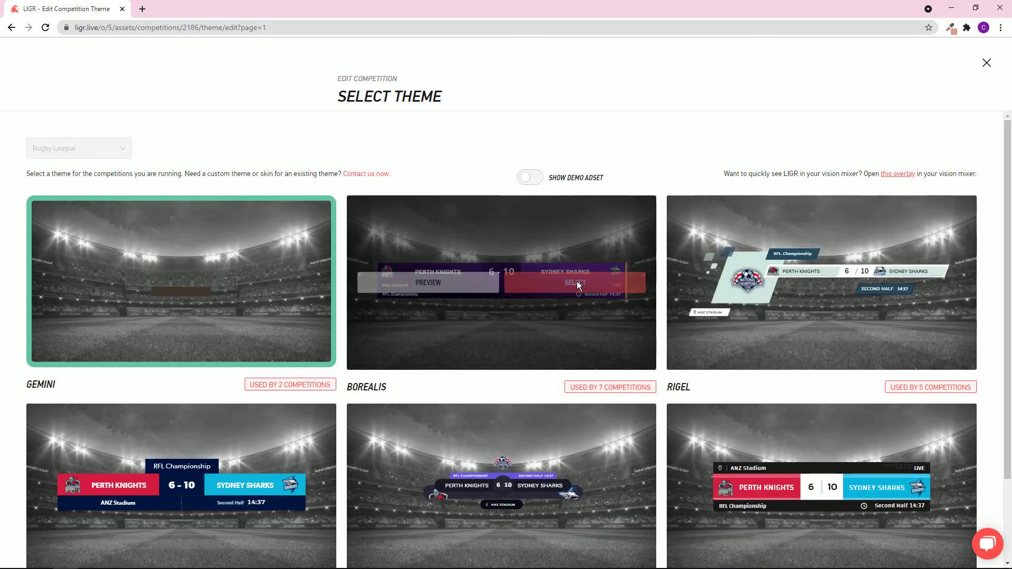
pyautogui.click(577, 283)
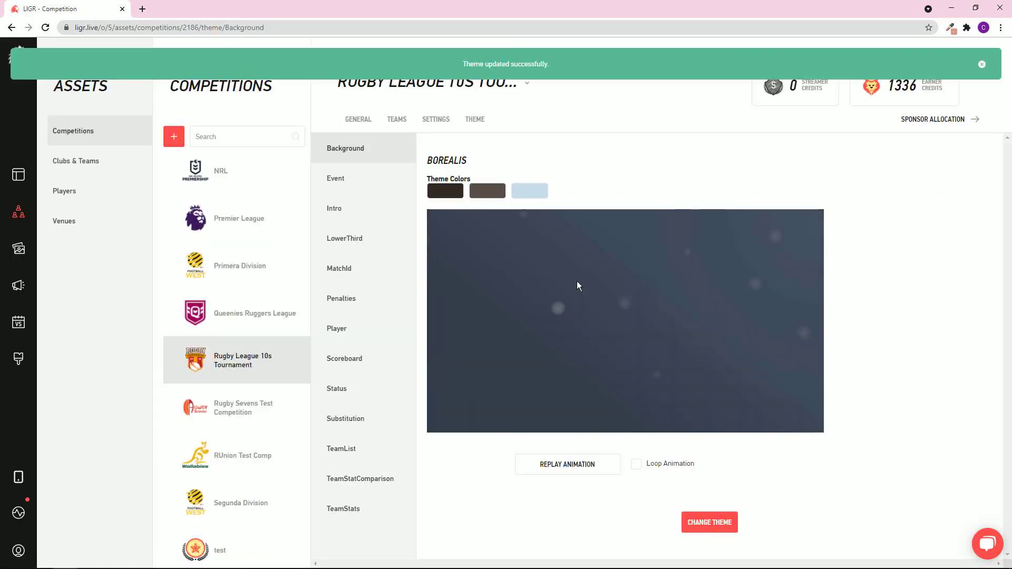
pyautogui.click(342, 248)
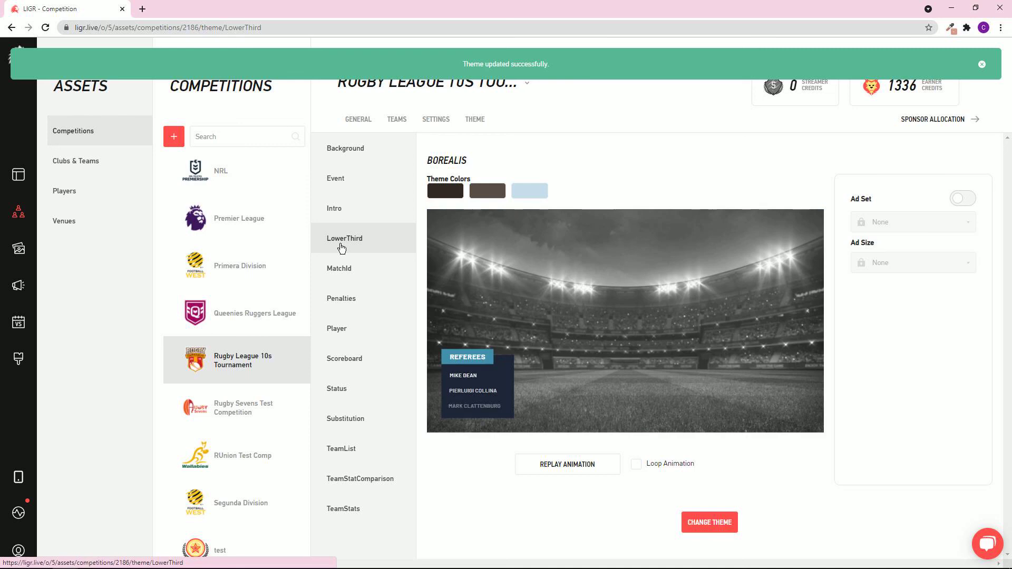
pyautogui.click(346, 269)
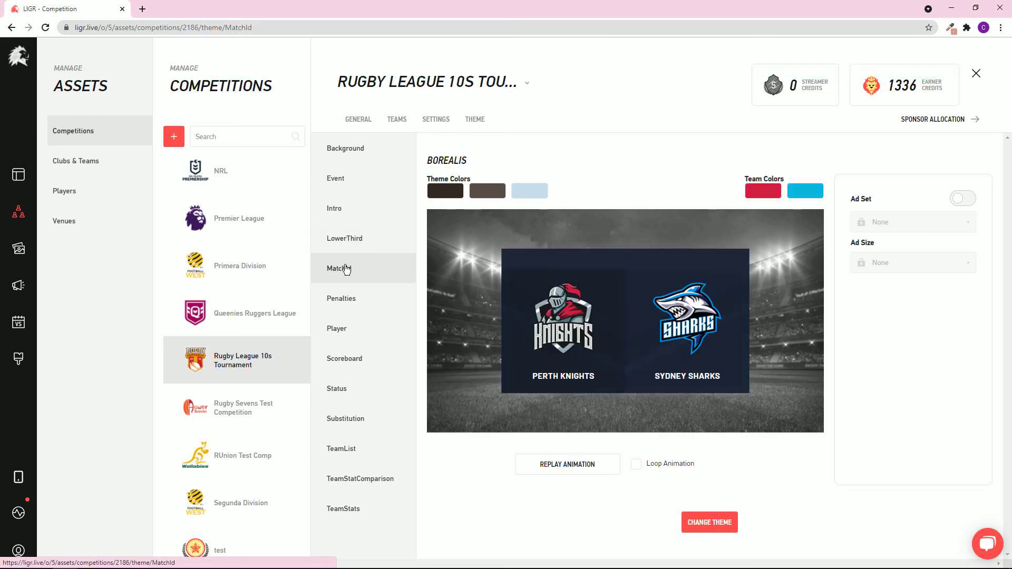